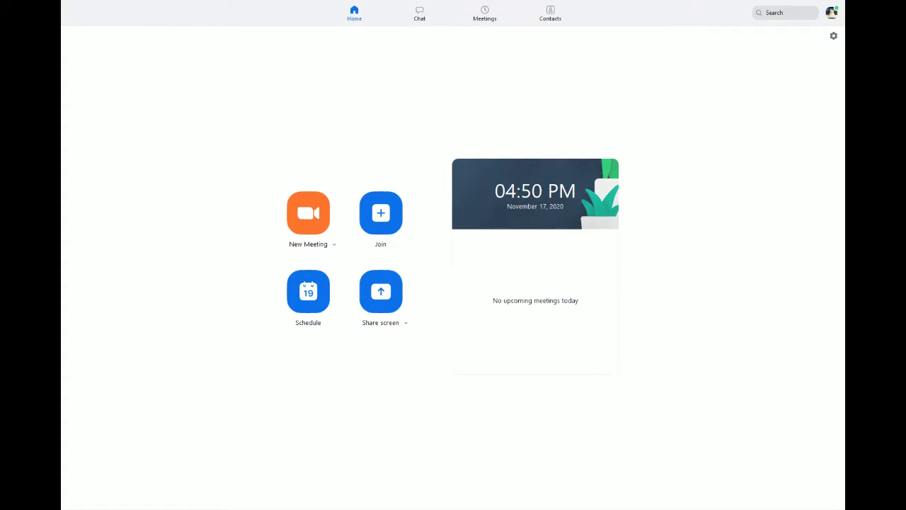
Step: Open Zoom's General settings and pick the light thumbs-up reaction skin tone
left_click(834, 39)
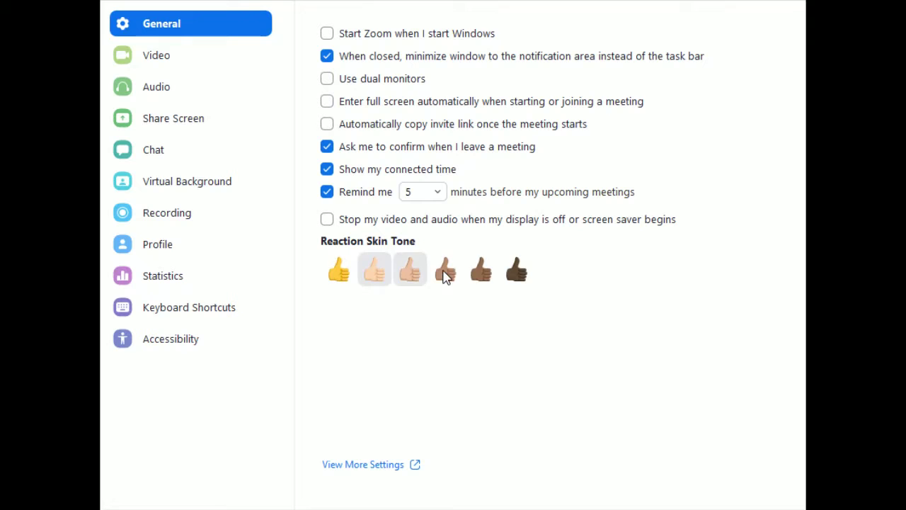
left_click(474, 276)
left_click(385, 276)
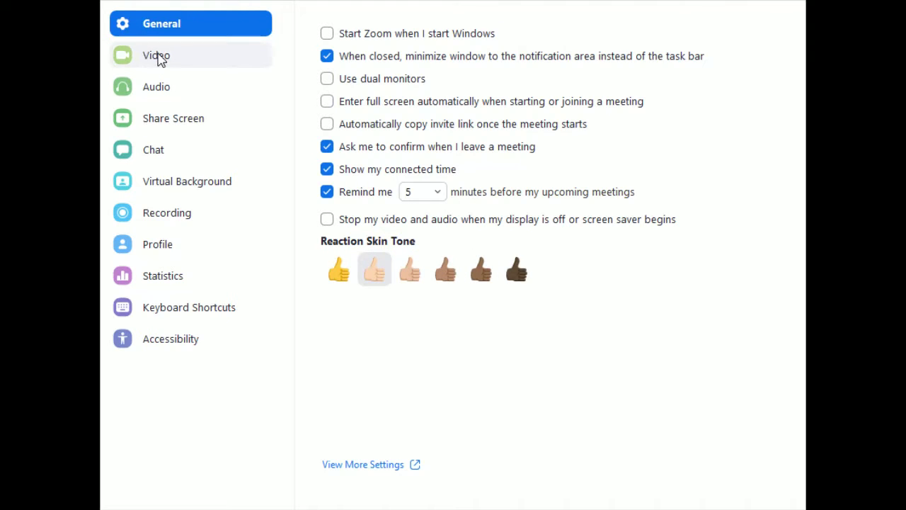
Step: Show the Video settings with Mirror my video and 49 participants per Gallery View screen enabled
left_click(160, 59)
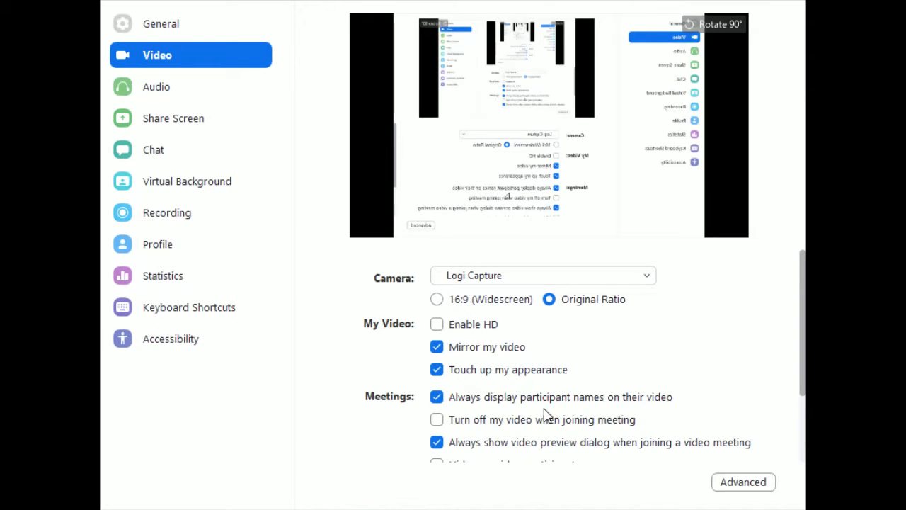
scroll(541, 403, "down", 3)
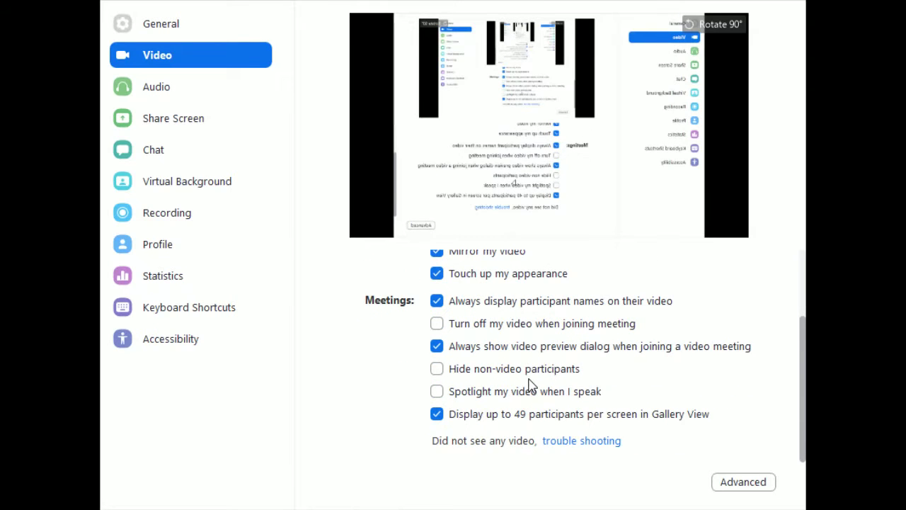
scroll(531, 385, "up", 2)
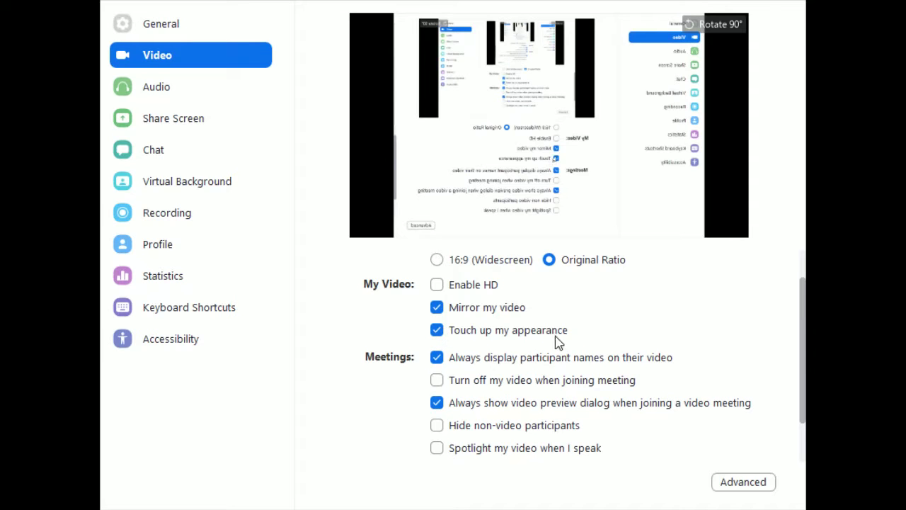
scroll(635, 347, "down", 2)
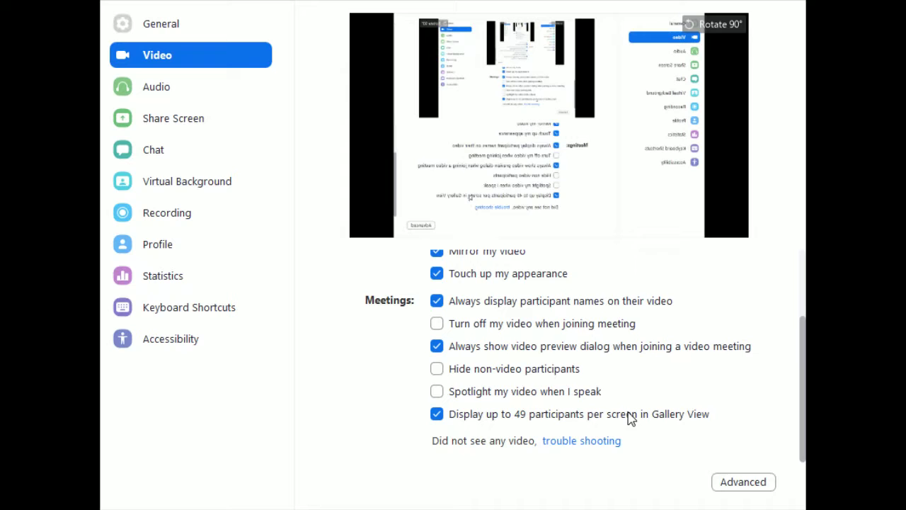
Step: In Audio settings, turn off automatic volume adjustment and set microphone volume to maximum
left_click(147, 94)
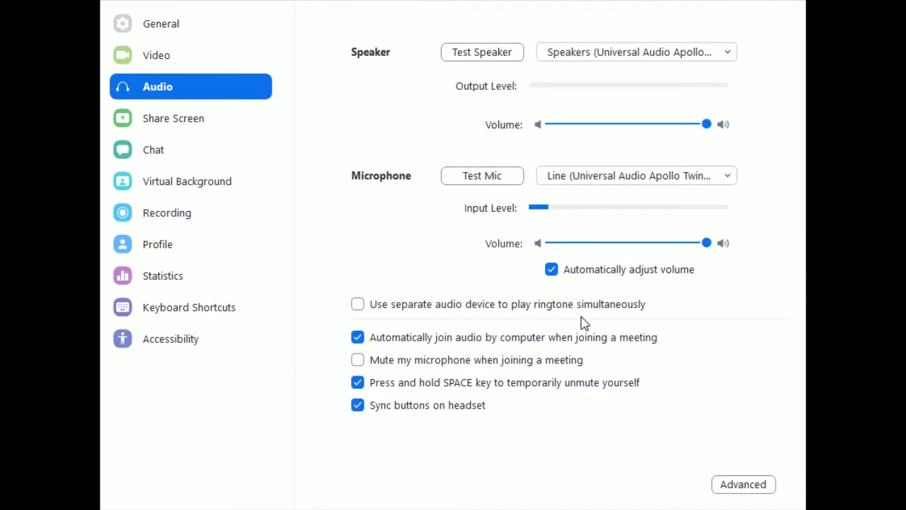
left_click(551, 270)
left_click(560, 243)
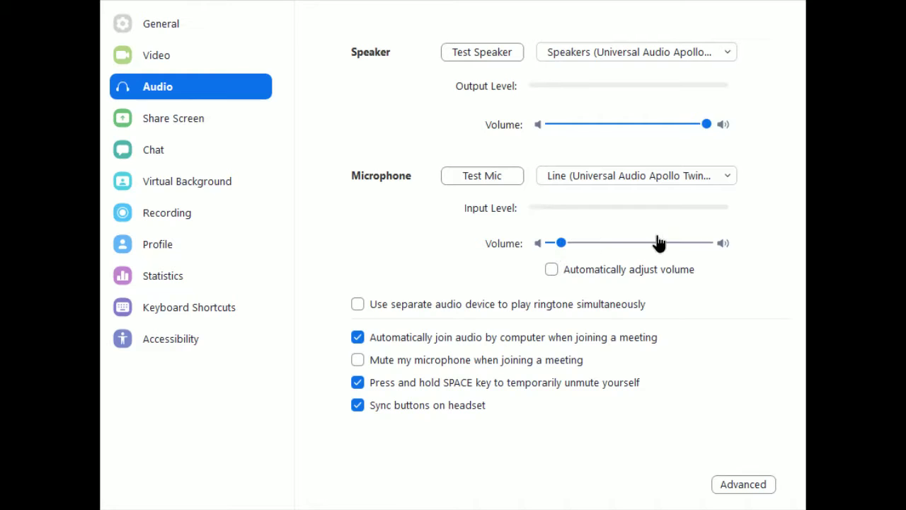
left_click(711, 243)
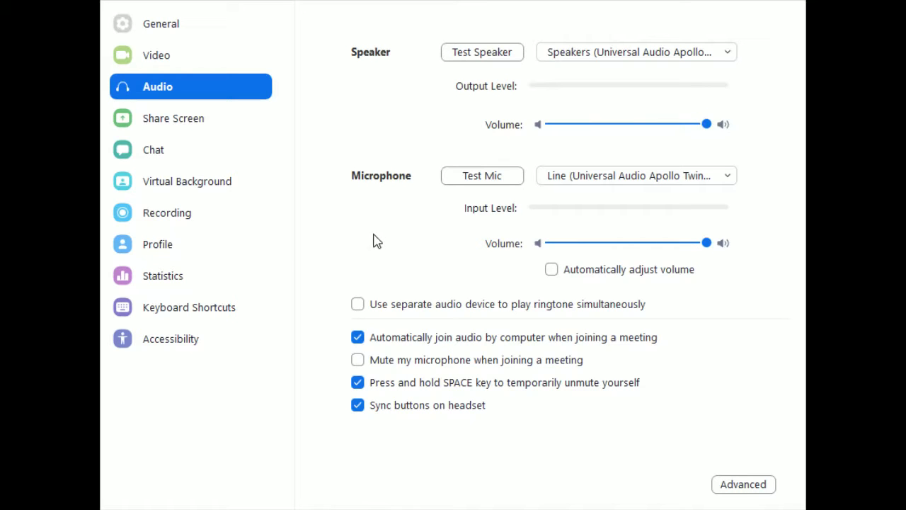
Step: Open the web portal profile page and its Change Picture dialog
left_click(153, 247)
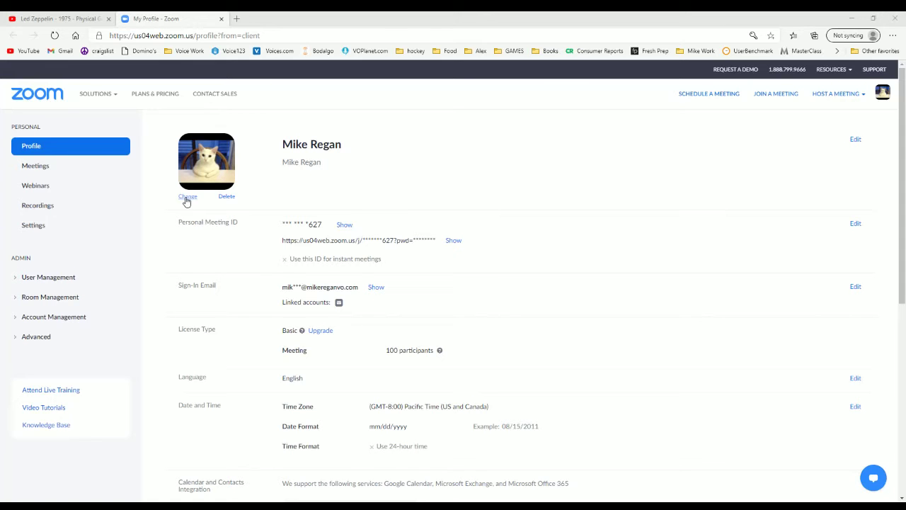
left_click(186, 198)
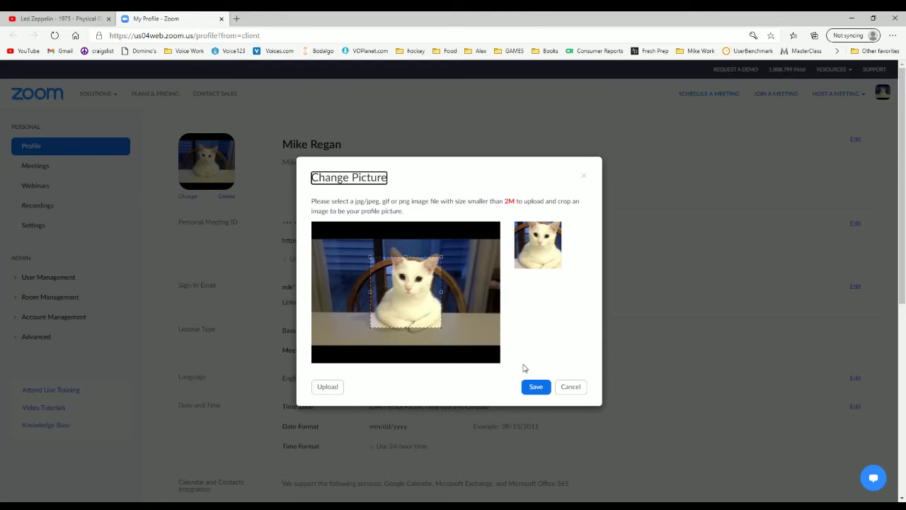
Step: Upload a bull photo and enlarge its crop area to the full image height
left_click(332, 389)
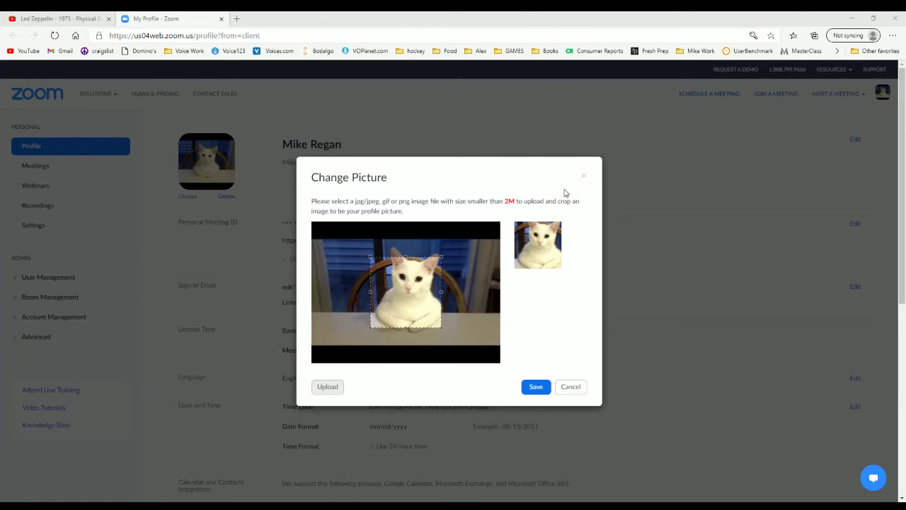
key("Return")
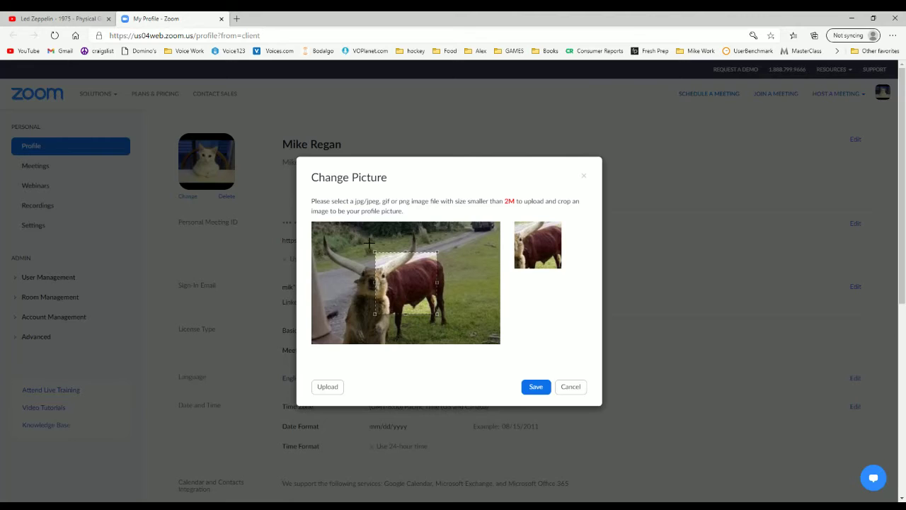
left_click_drag(373, 249, 345, 221)
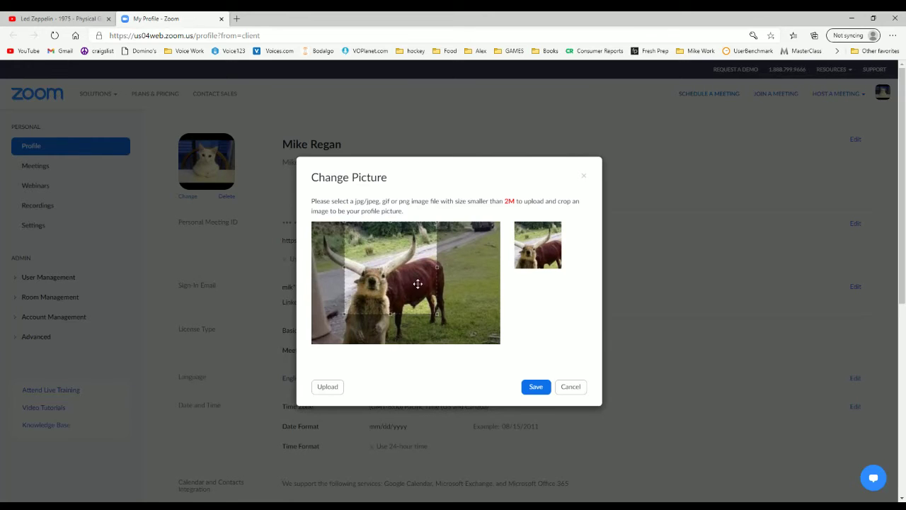
left_click_drag(436, 314, 467, 343)
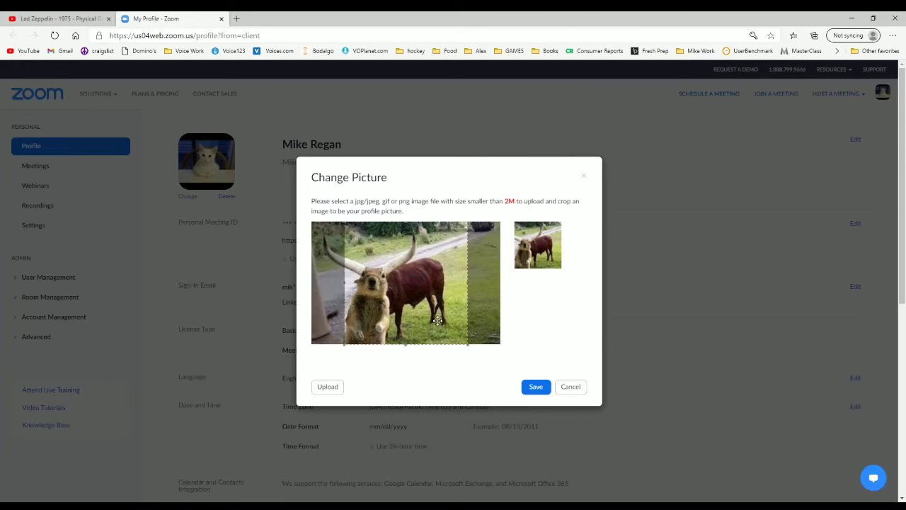
left_click_drag(425, 312, 393, 311)
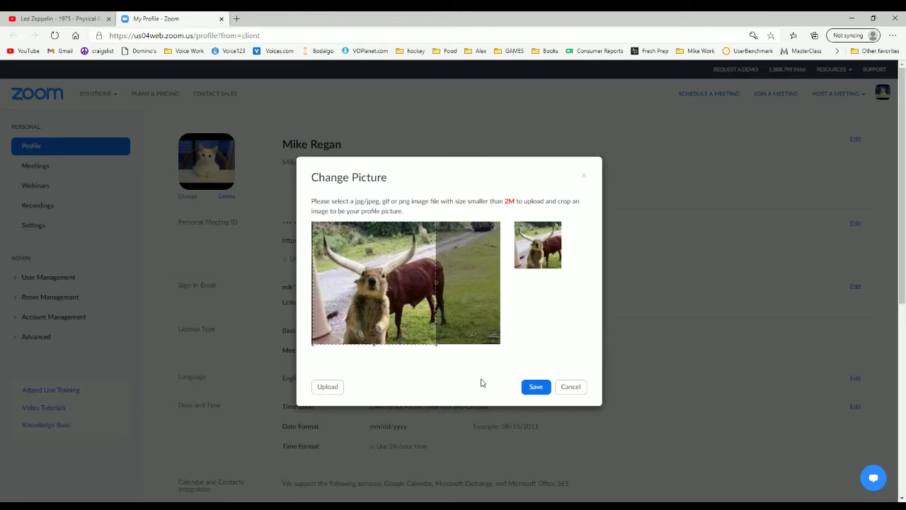
Step: Upload the cardboard-box image instead, crop it to the whole image, and save it
left_click(325, 387)
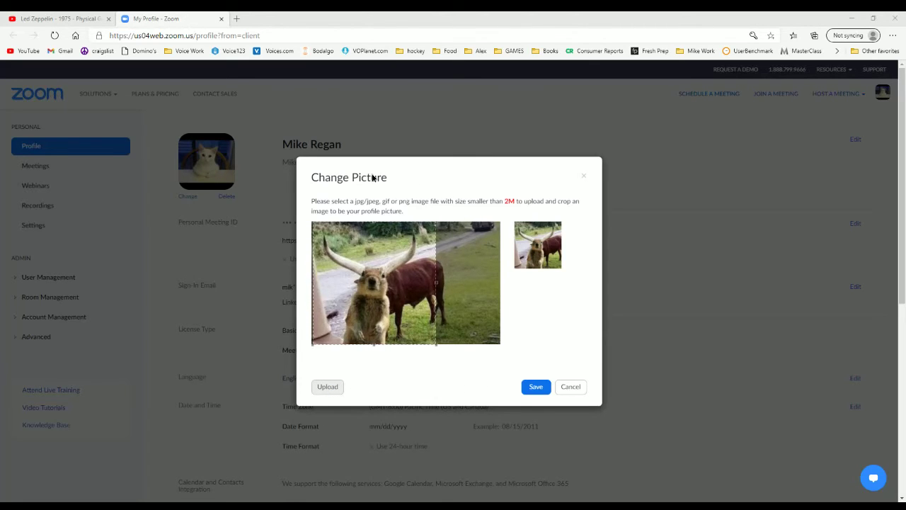
key("Return")
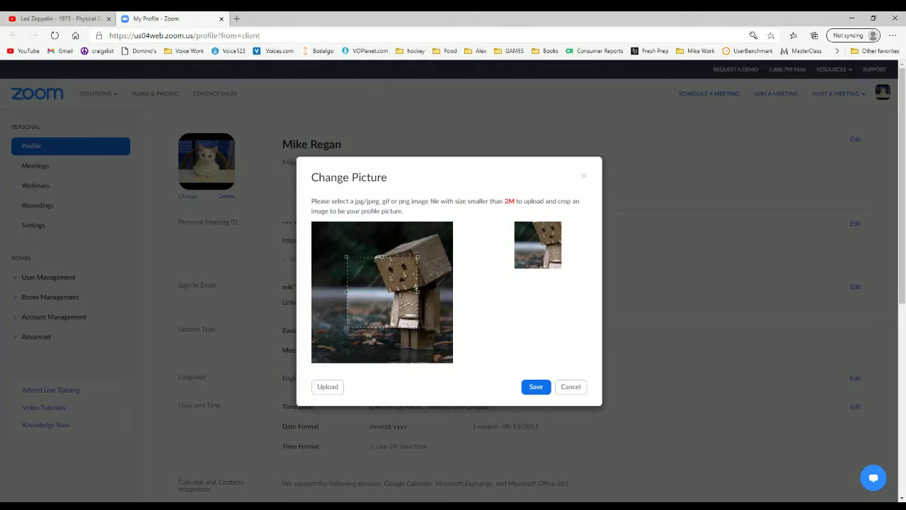
mouse_move(420, 328)
left_mouse_down()
mouse_move(502, 389)
mouse_move(453, 362)
left_mouse_up()
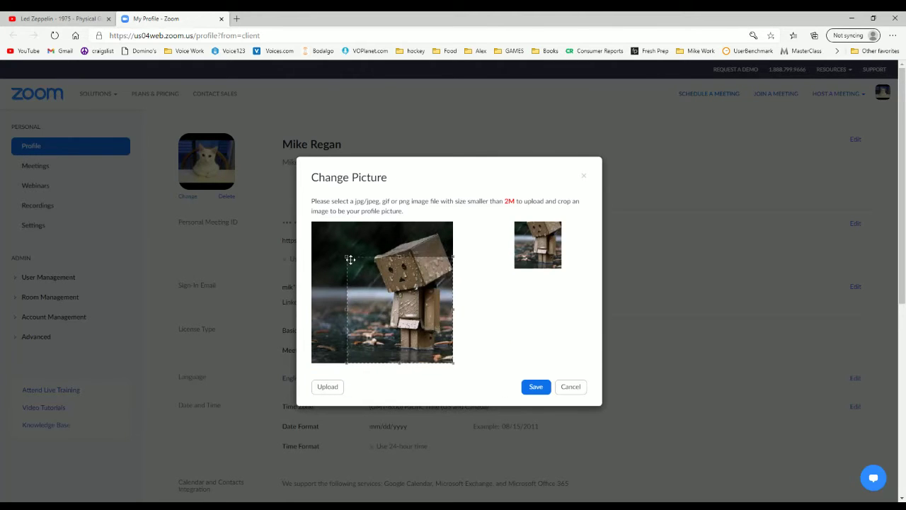
left_click_drag(346, 255, 286, 199)
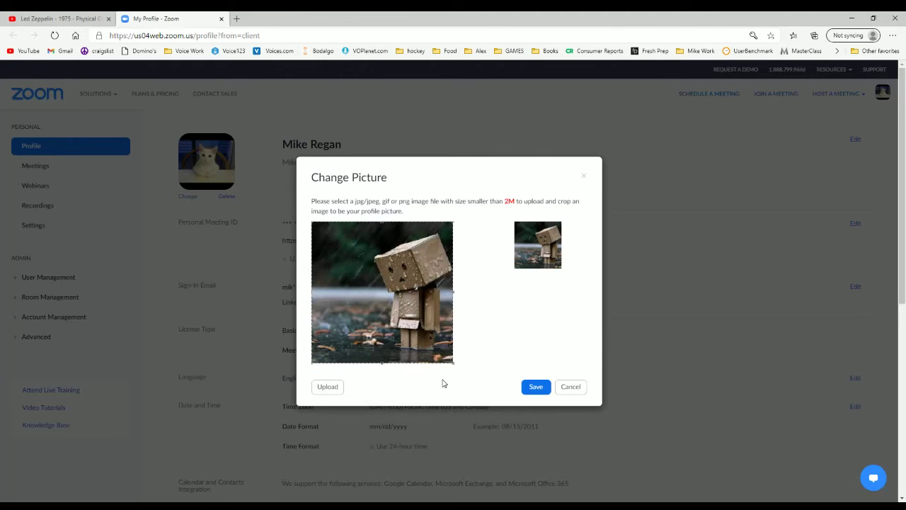
left_click(536, 386)
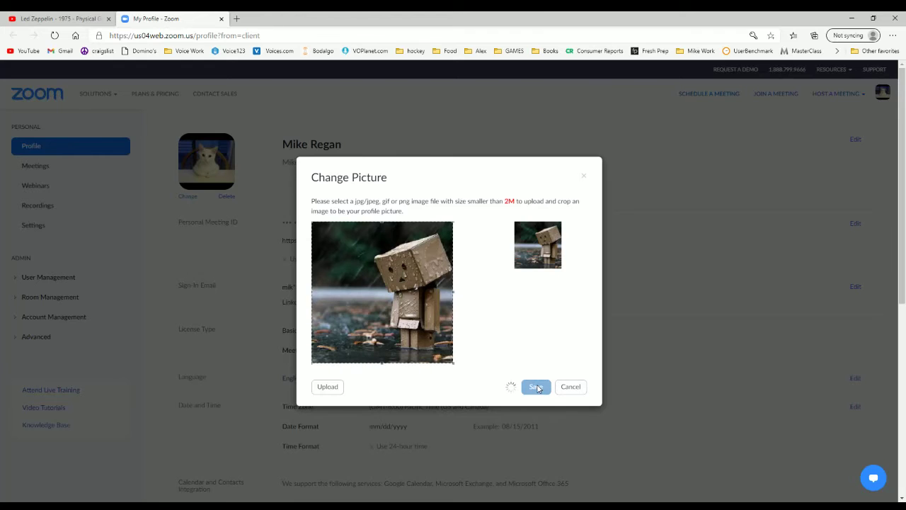